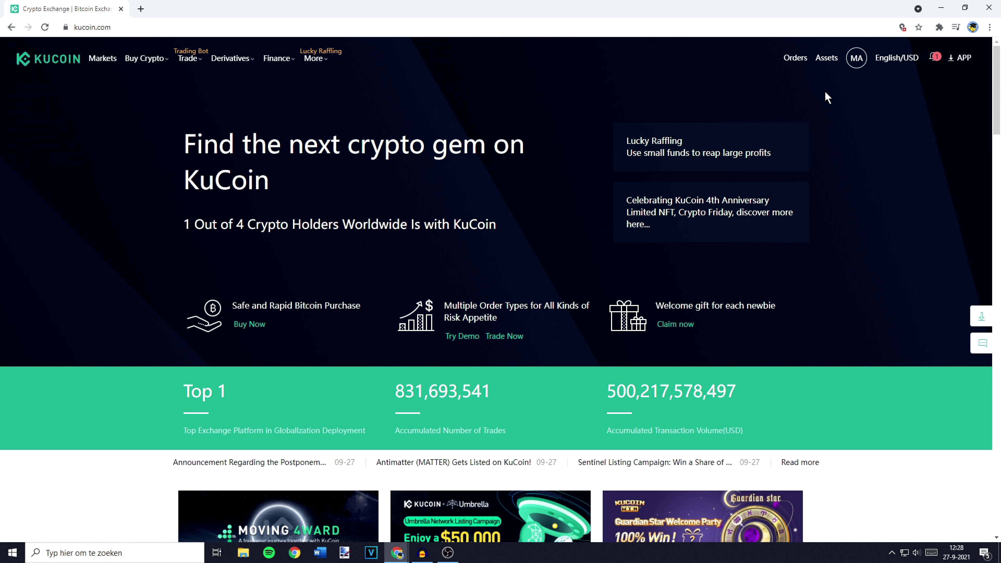
Step: Open KuCoin's Main Account balances, dismiss the anniversary popup, and filter the coins by 'ada'
{"action": "mouse_move", "coordinate": [825, 61]}
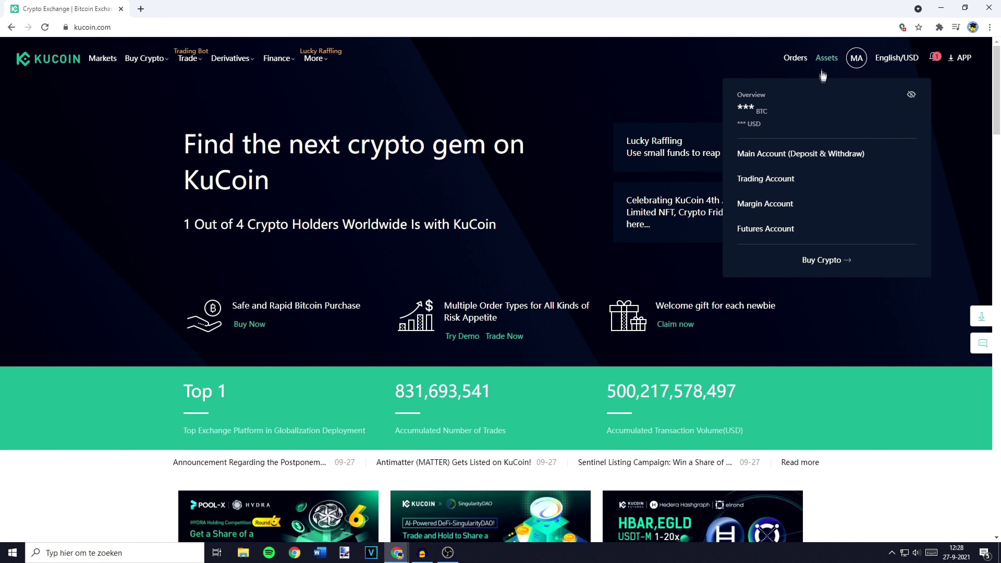
{"action": "left_click", "coordinate": [816, 154]}
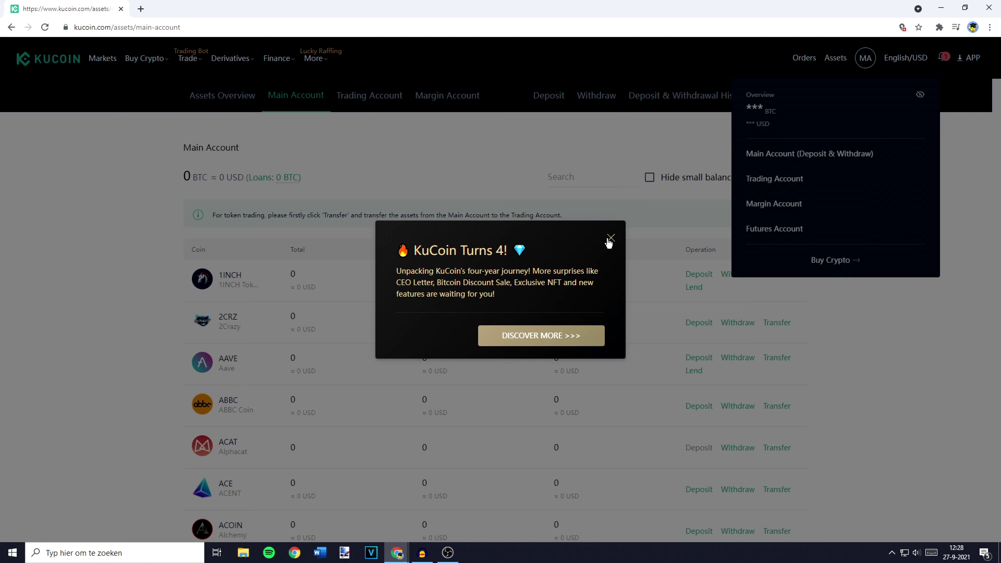
{"action": "left_click", "coordinate": [610, 238]}
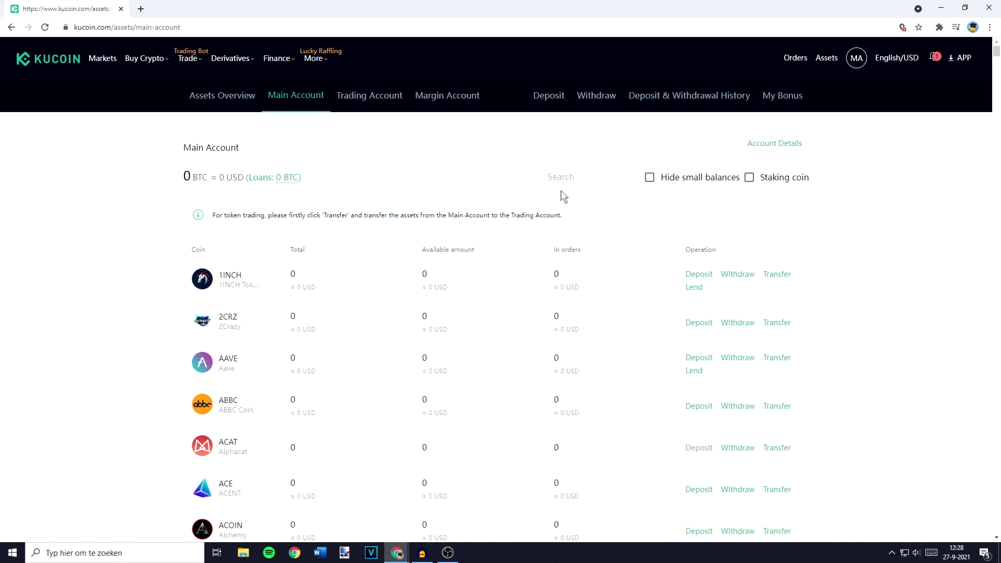
{"action": "left_click", "coordinate": [565, 182]}
{"action": "type", "text": "ada"}
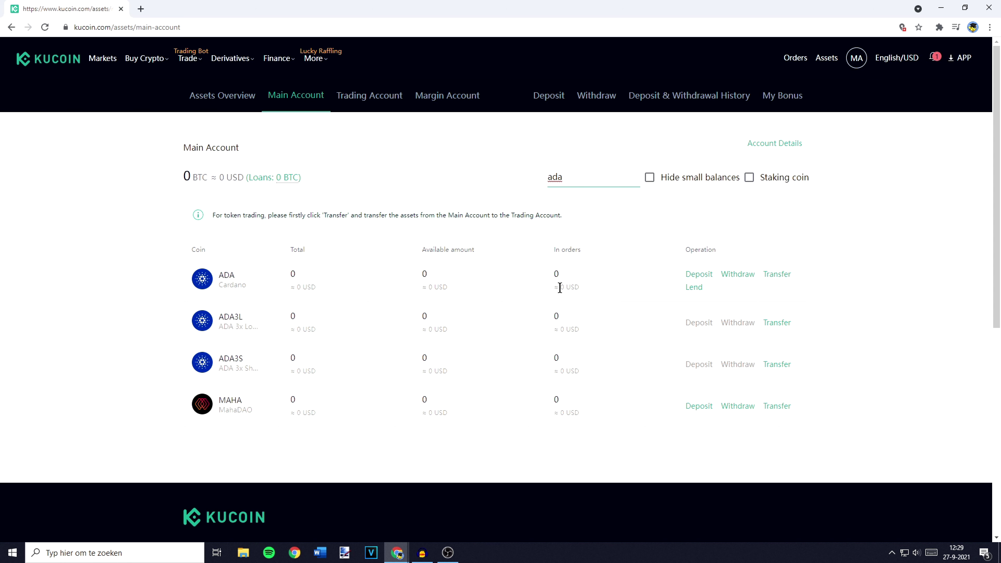
{"action": "double_click", "coordinate": [698, 248]}
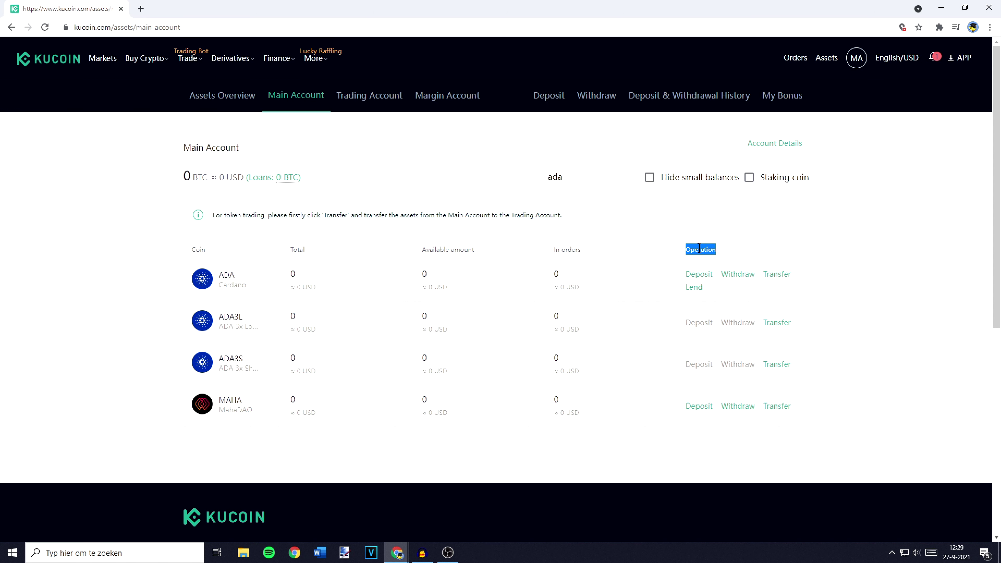
{"action": "left_click", "coordinate": [698, 247]}
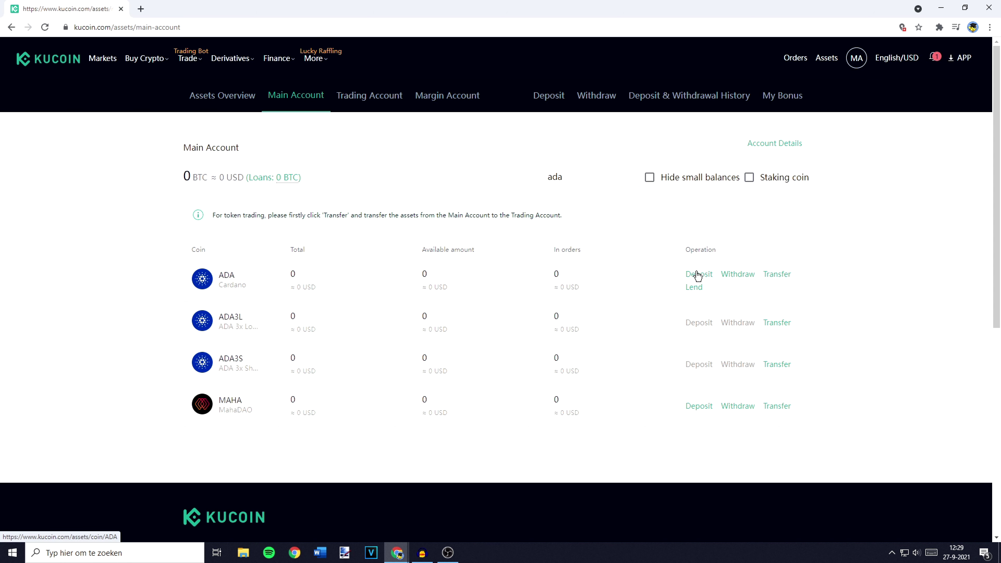
Step: Show the Main Account's ADA Cardano deposit address and copy it to the clipboard
{"action": "left_click", "coordinate": [549, 97]}
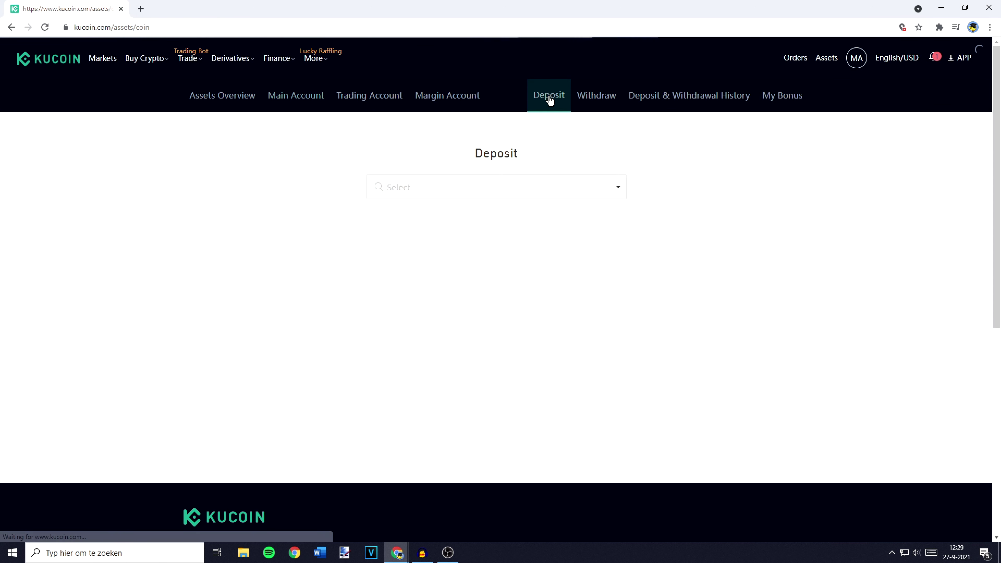
{"action": "left_click", "coordinate": [466, 189]}
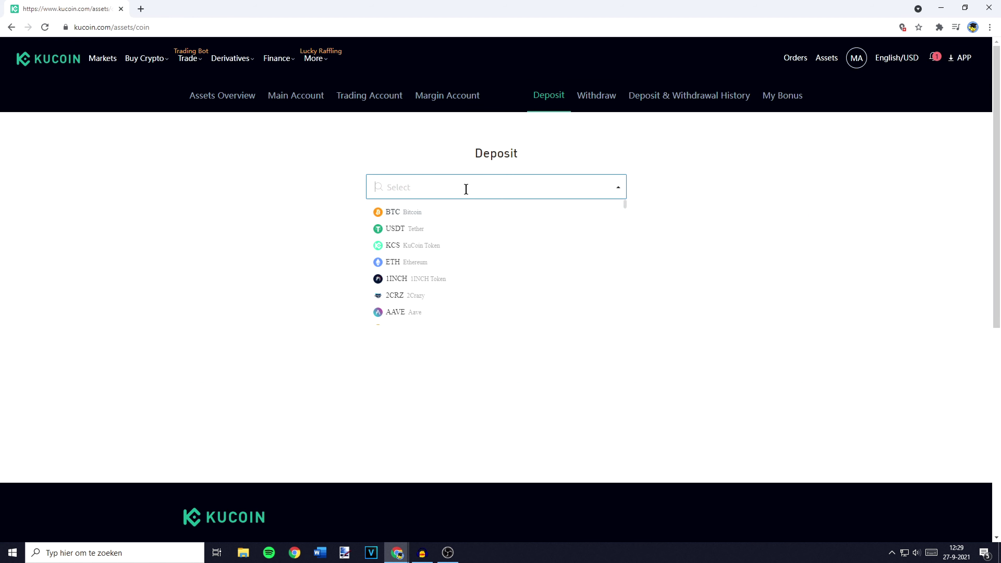
{"action": "type", "text": "ada"}
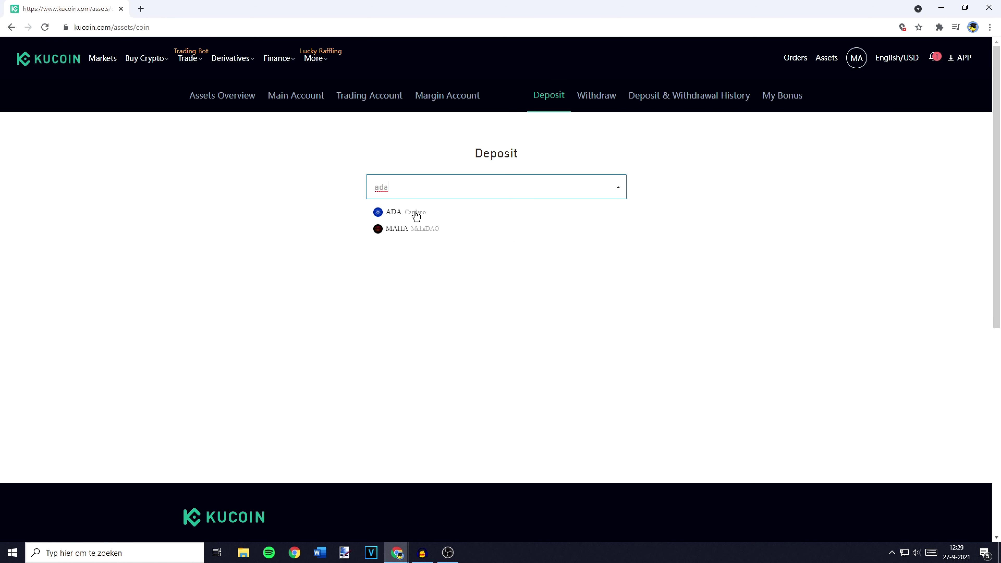
{"action": "left_click", "coordinate": [416, 215]}
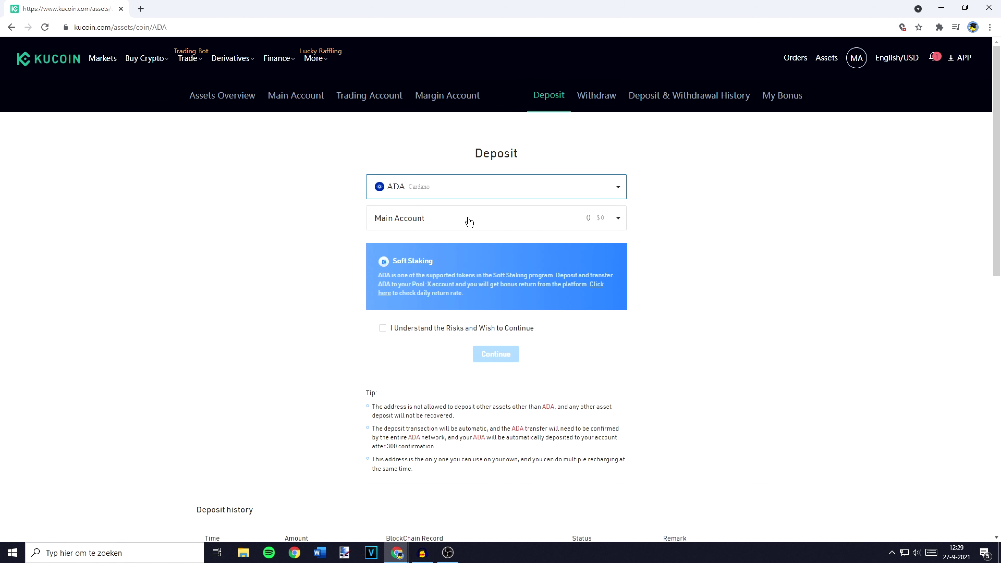
{"action": "left_click", "coordinate": [469, 220]}
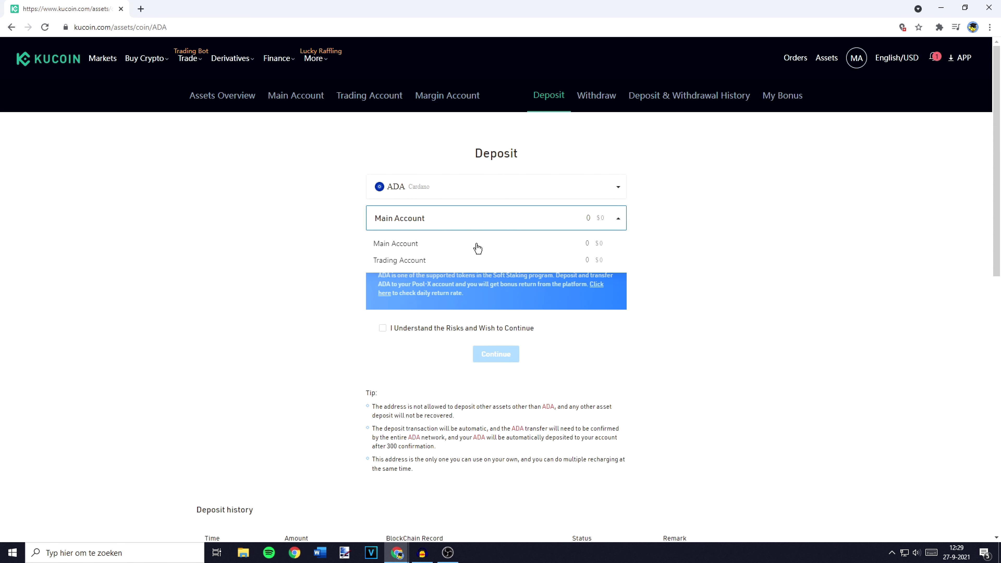
{"action": "left_click", "coordinate": [430, 249]}
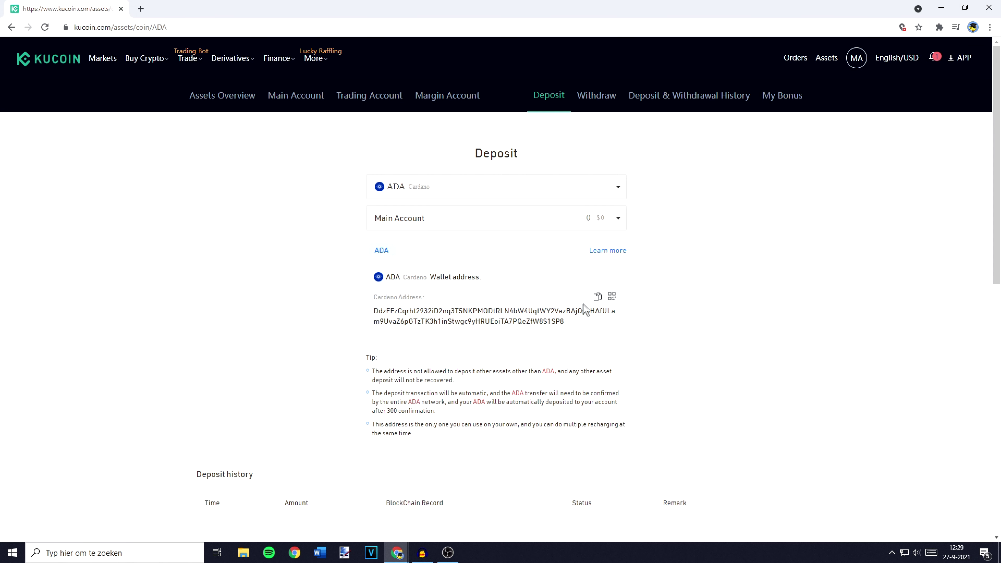
{"action": "left_click", "coordinate": [597, 297]}
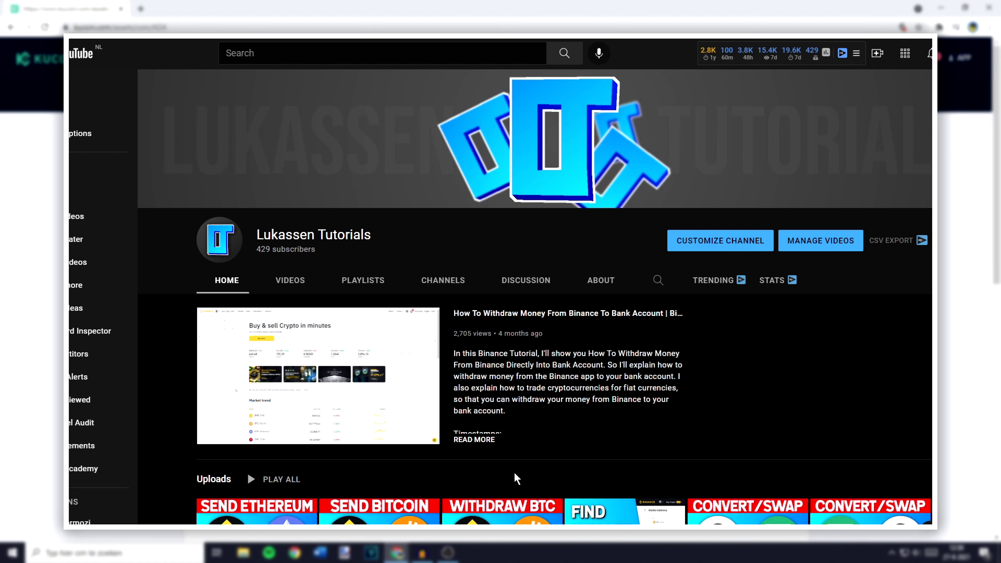
Step: Search the YouTube channel's videos for 'gateio kucoin'
{"action": "left_click", "coordinate": [656, 280]}
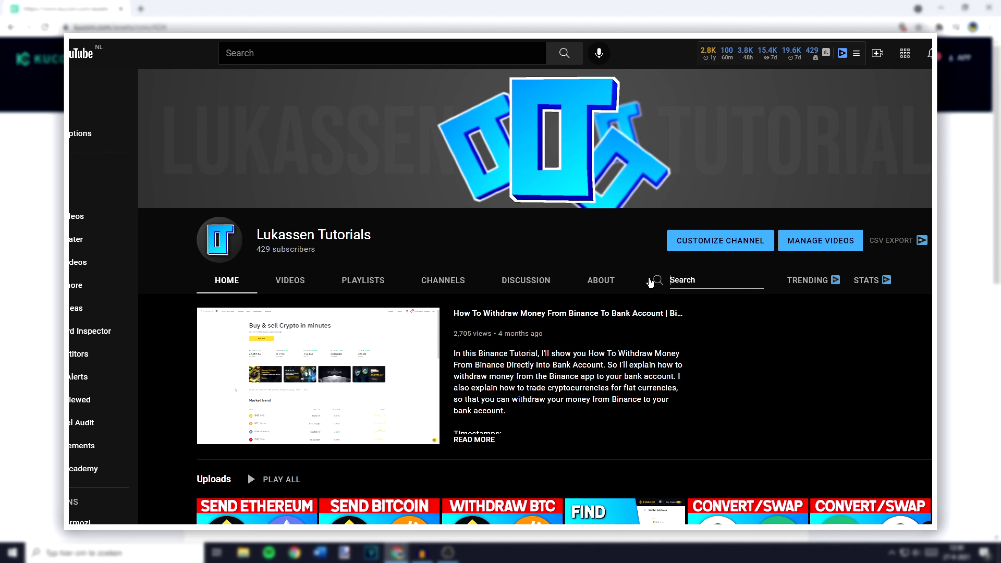
{"action": "type", "text": "gateio kucoin"}
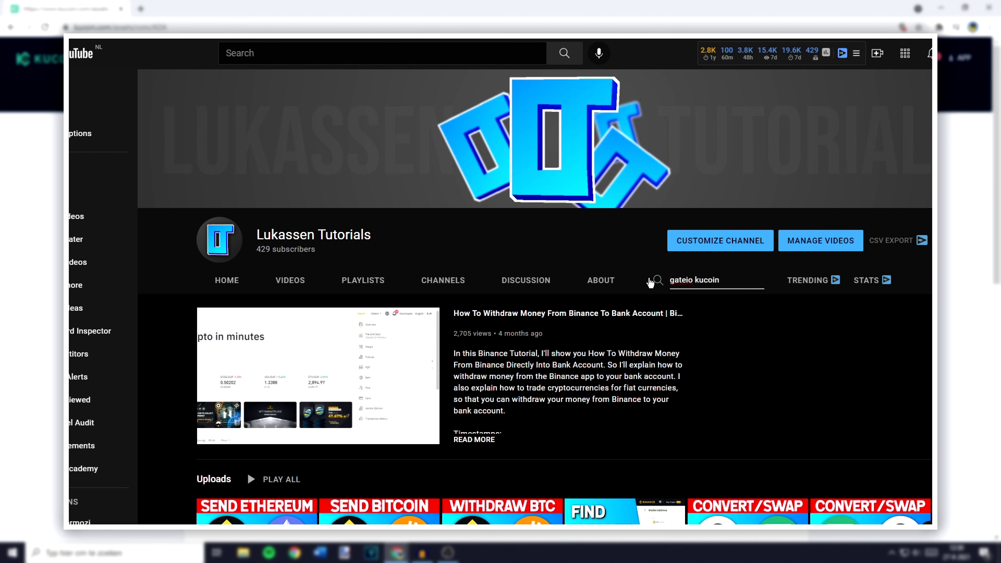
{"action": "key", "text": "Return"}
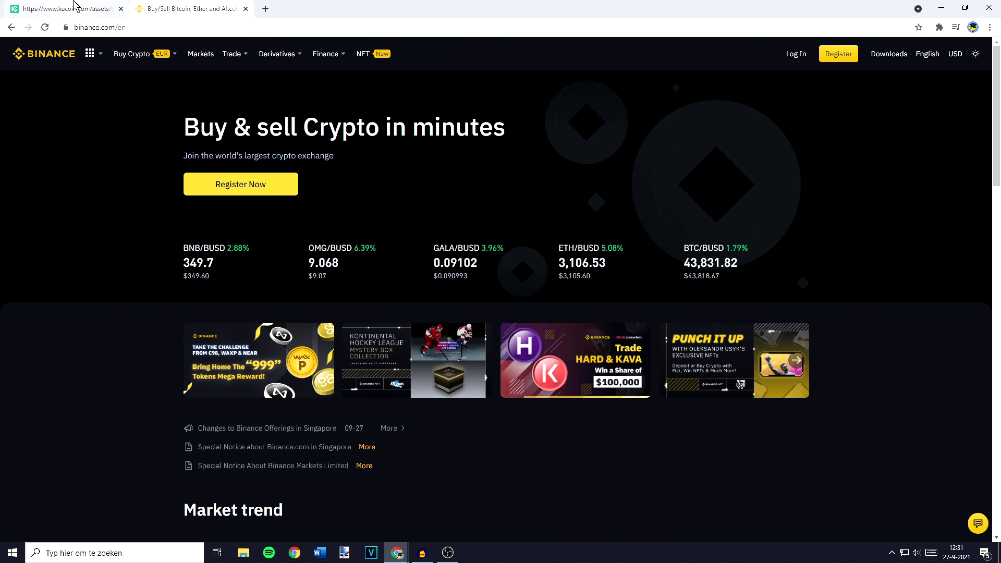
Step: On Binance, go to Wallet > Fiat and Spot and open the Withdraw Crypto page
{"action": "left_click", "coordinate": [74, 7]}
{"action": "left_click", "coordinate": [190, 8]}
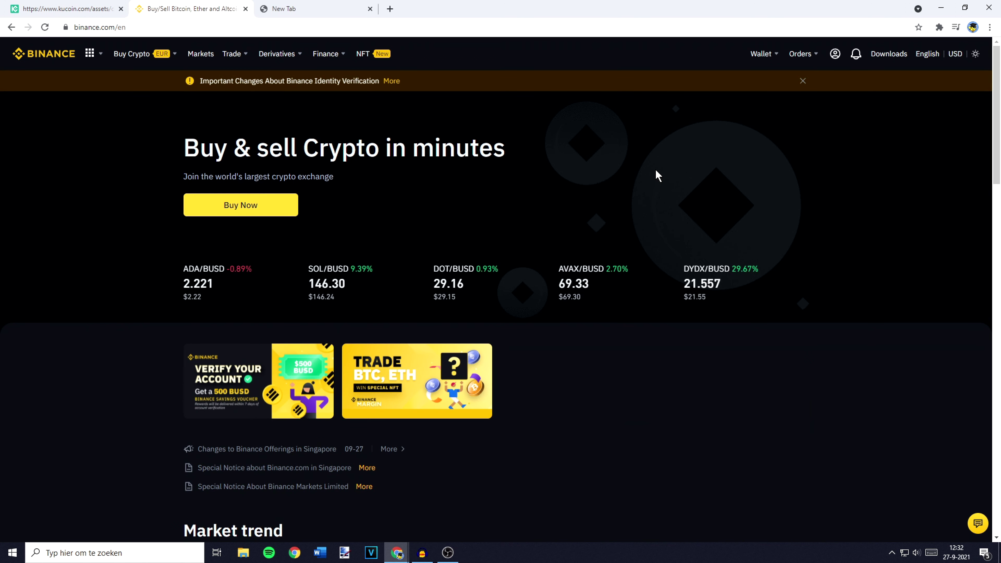
{"action": "mouse_move", "coordinate": [762, 61]}
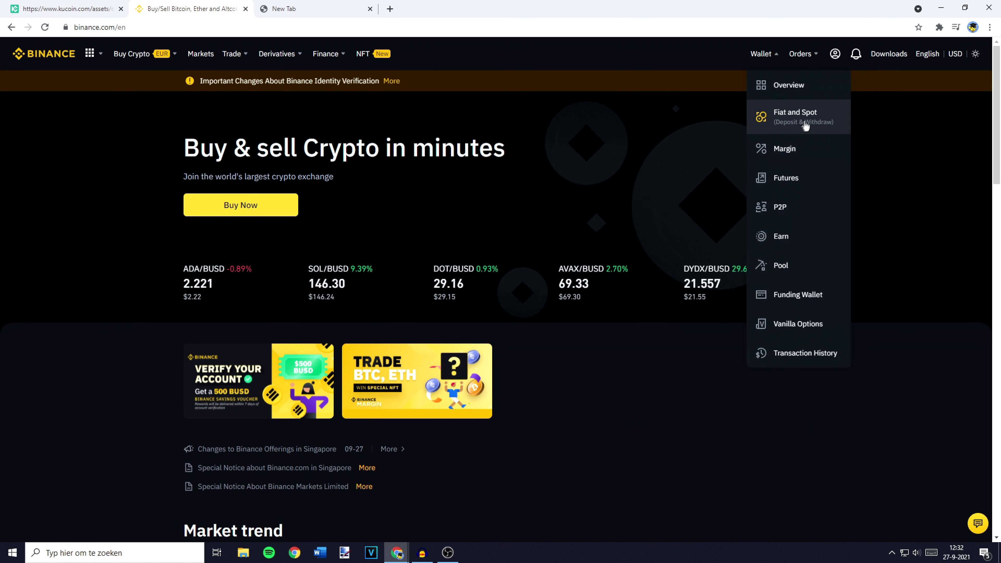
{"action": "left_click", "coordinate": [806, 124]}
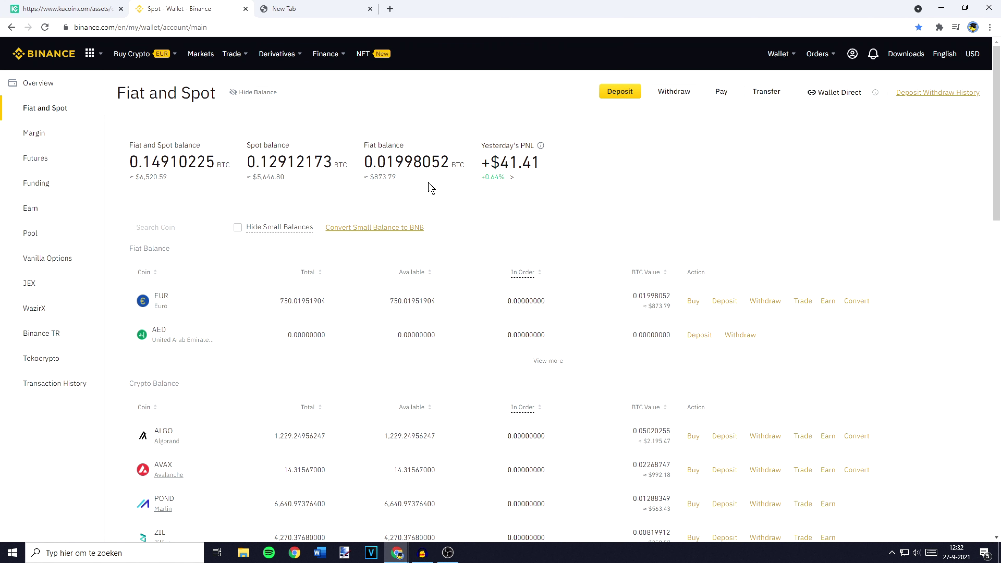
{"action": "left_click", "coordinate": [668, 97]}
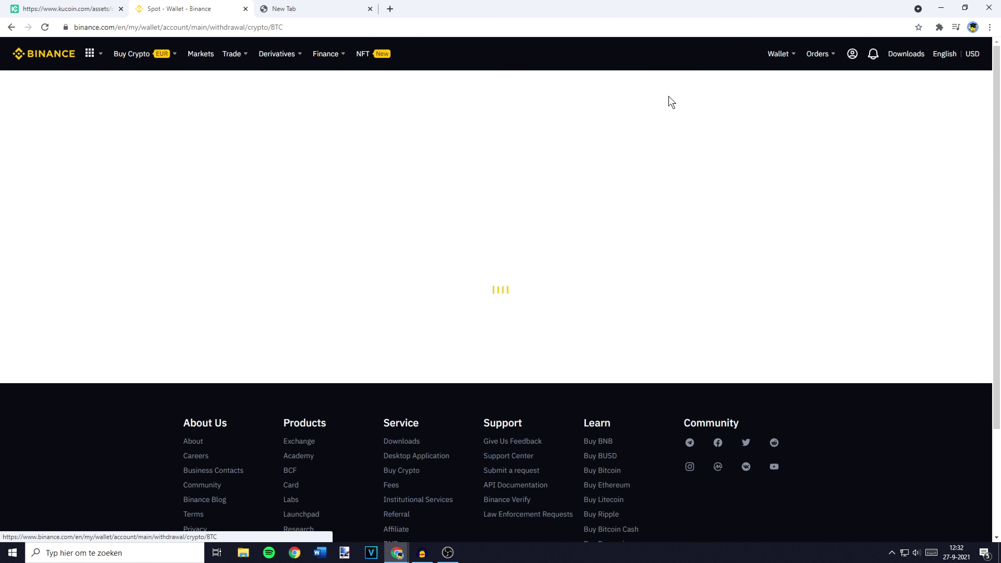
{"action": "left_click_drag", "start_coordinate": [181, 92], "coordinate": [279, 88]}
{"action": "left_click", "coordinate": [280, 88]}
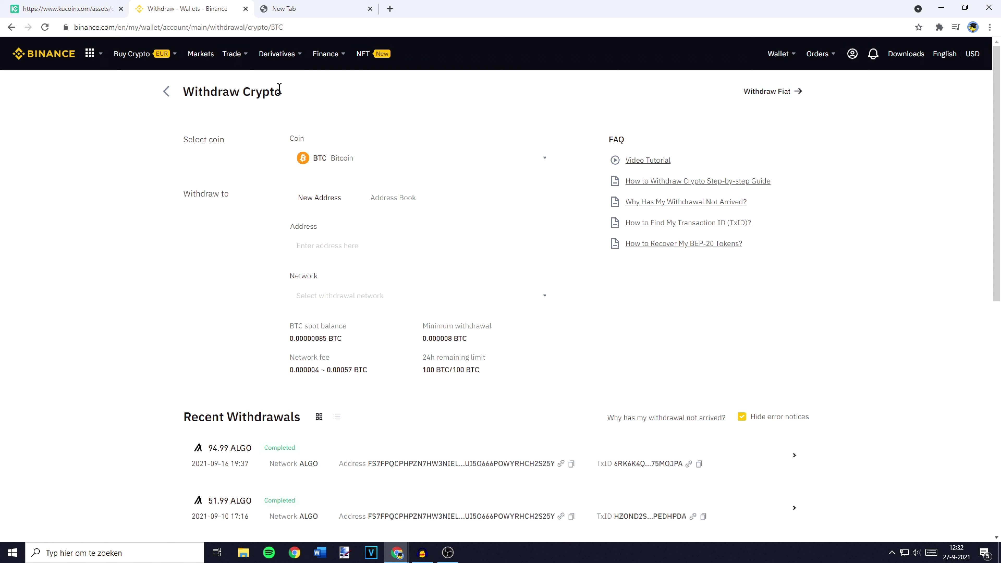
Step: Choose ADA as the coin to withdraw on Binance
{"action": "left_click", "coordinate": [369, 159]}
{"action": "left_click", "coordinate": [466, 207]}
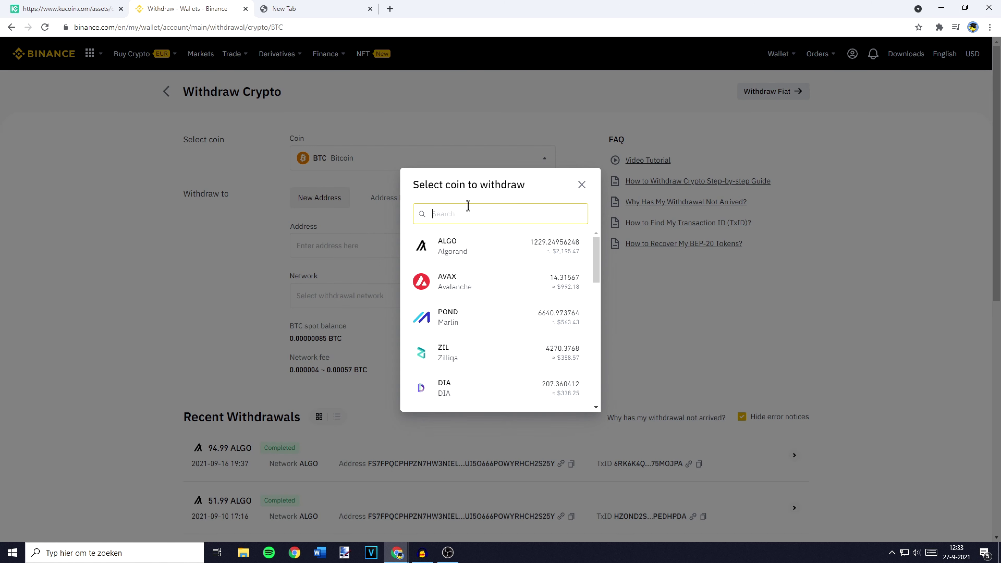
{"action": "type", "text": "ada"}
{"action": "left_click", "coordinate": [464, 242]}
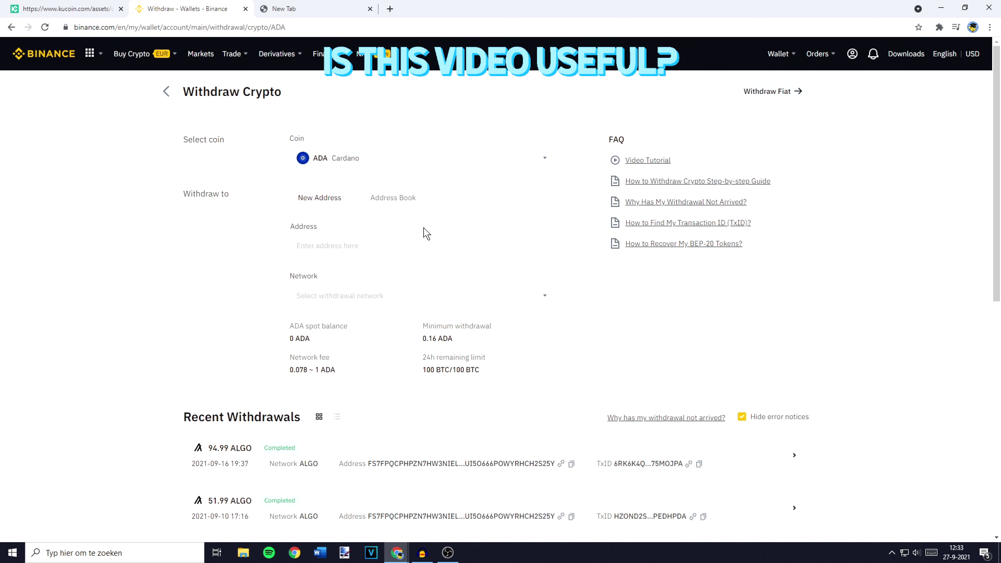
Step: Copy KuCoin's ADA deposit address and paste it into Binance's withdrawal Address field
{"action": "left_click", "coordinate": [332, 244]}
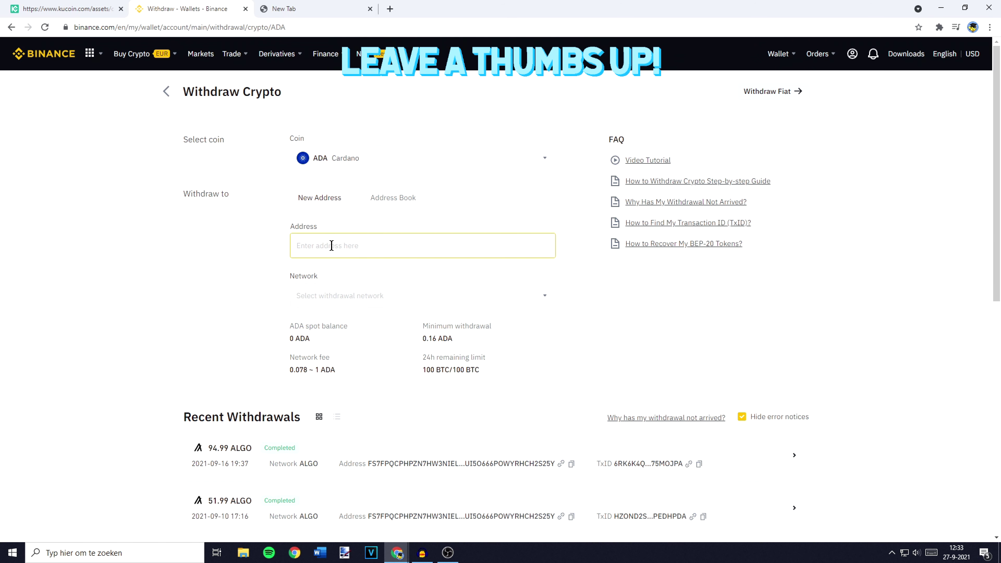
{"action": "left_click", "coordinate": [79, 9]}
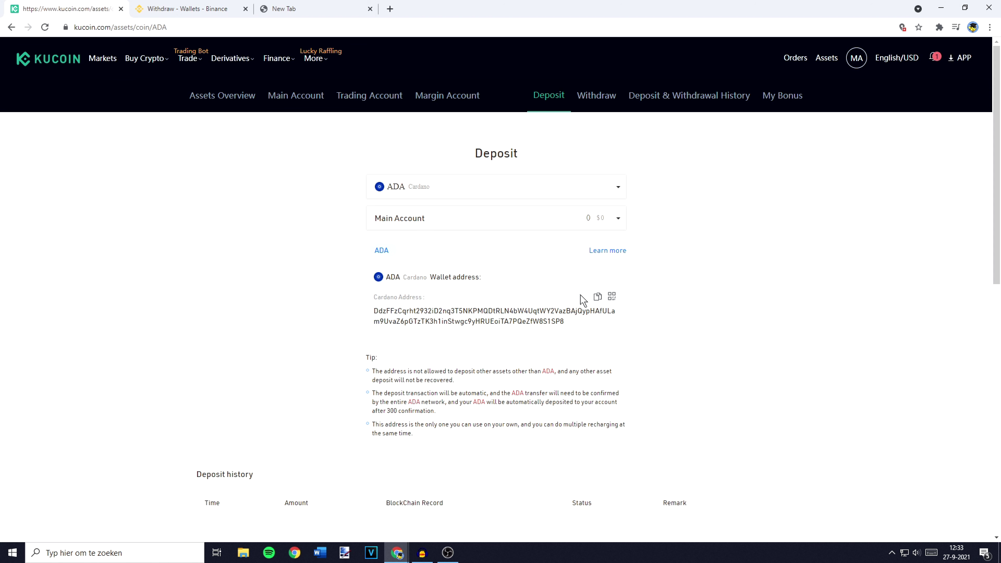
{"action": "left_click", "coordinate": [597, 296]}
{"action": "left_click", "coordinate": [187, 8]}
{"action": "left_click", "coordinate": [309, 248]}
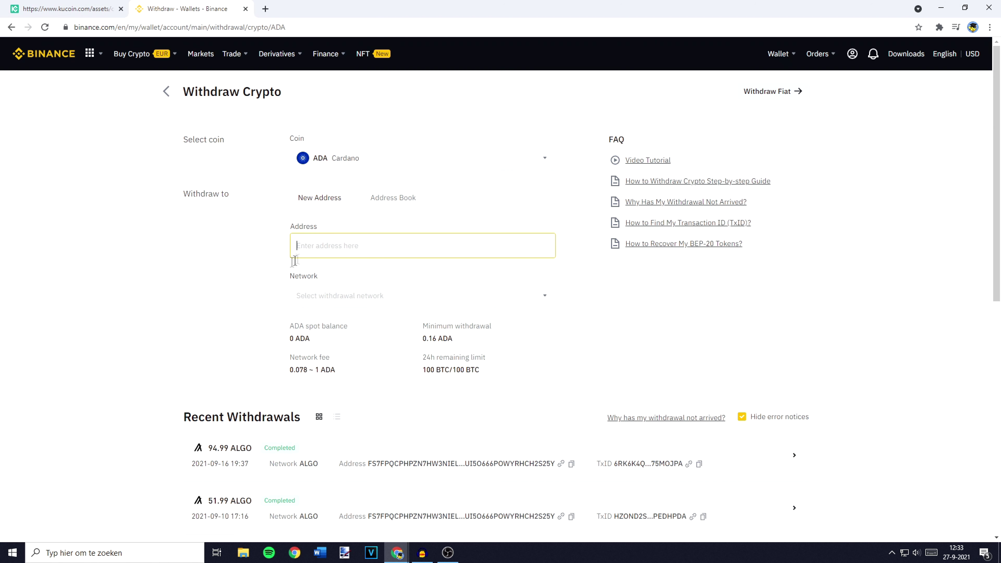
{"action": "key", "text": "ctrl+v"}
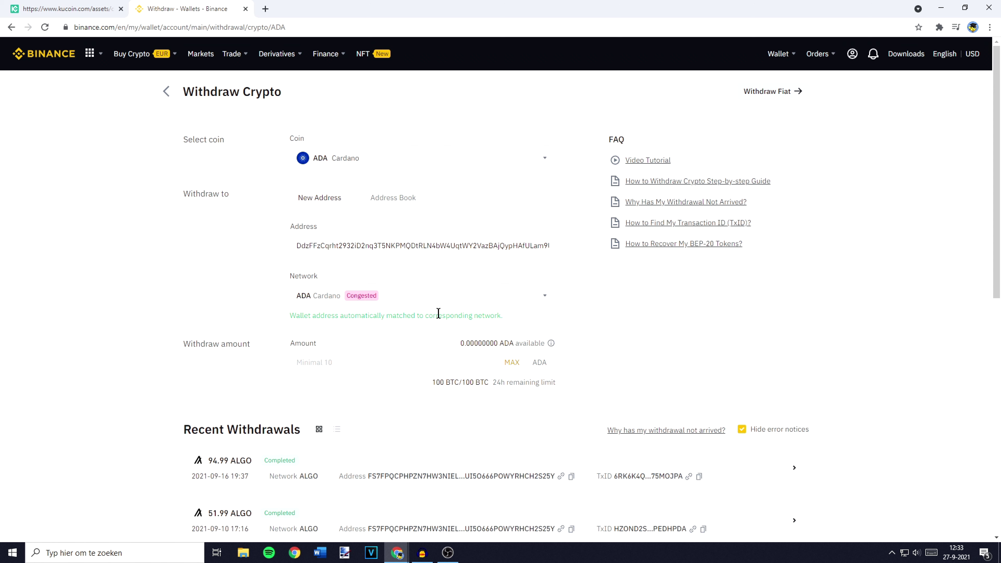
Step: Select the ADA Cardano network and enter a withdrawal amount of 100 ADA
{"action": "left_click", "coordinate": [463, 297]}
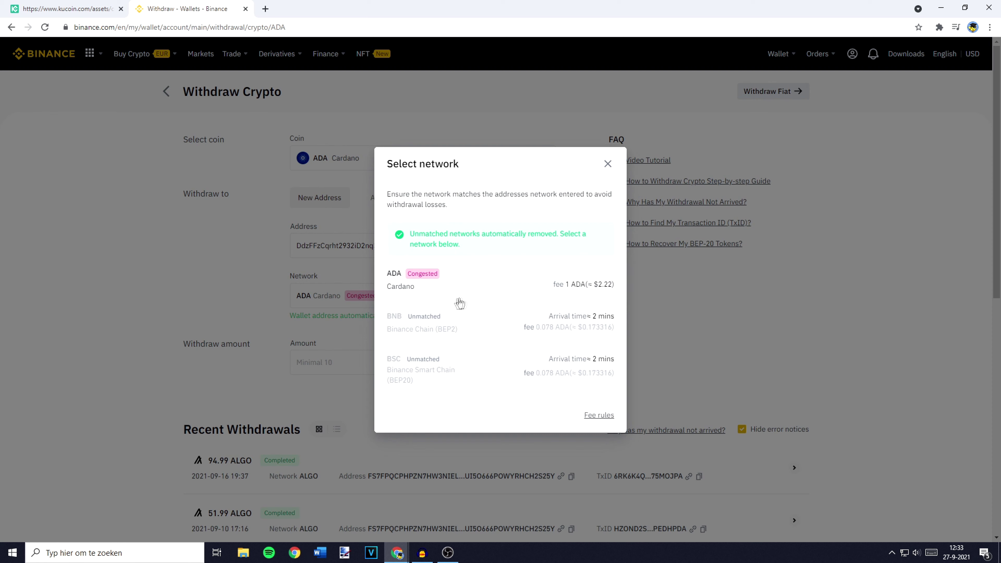
{"action": "left_click", "coordinate": [513, 291]}
{"action": "left_click", "coordinate": [365, 368]}
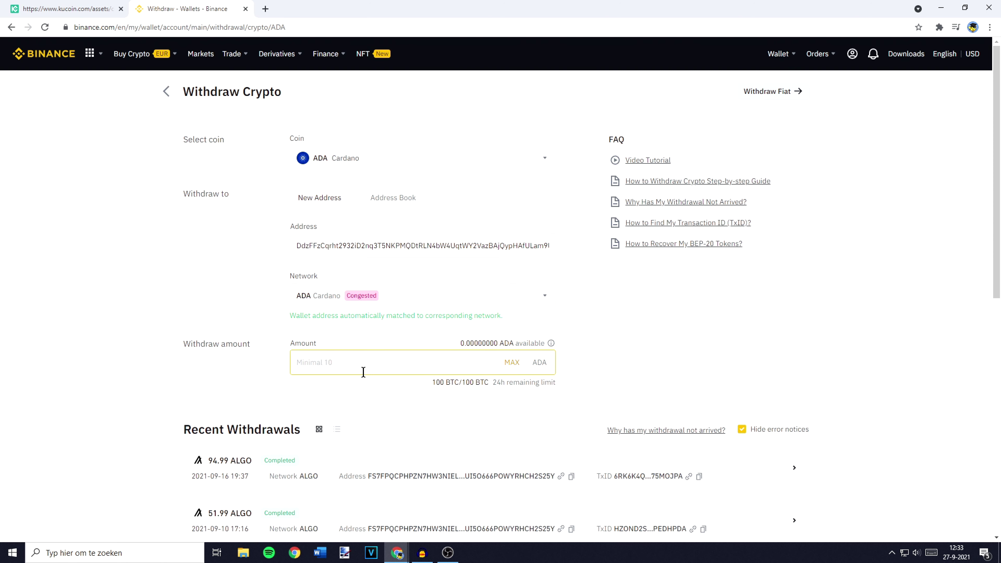
{"action": "type", "text": "100"}
{"action": "left_click", "coordinate": [371, 393]}
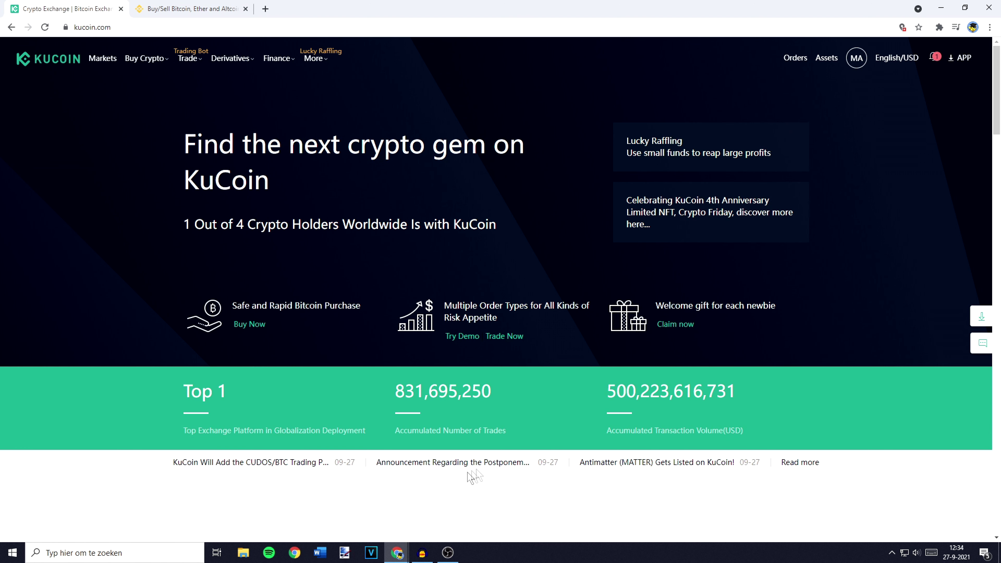
Step: In KuCoin's Main Account list, filter by 'ada' and open Withdraw on the ADA row
{"action": "mouse_move", "coordinate": [826, 59]}
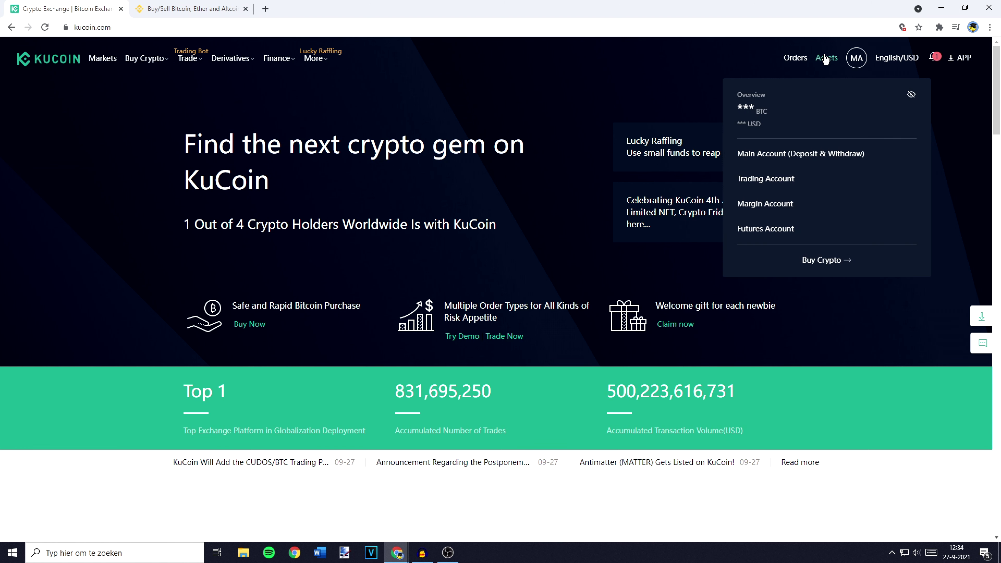
{"action": "left_click", "coordinate": [826, 156]}
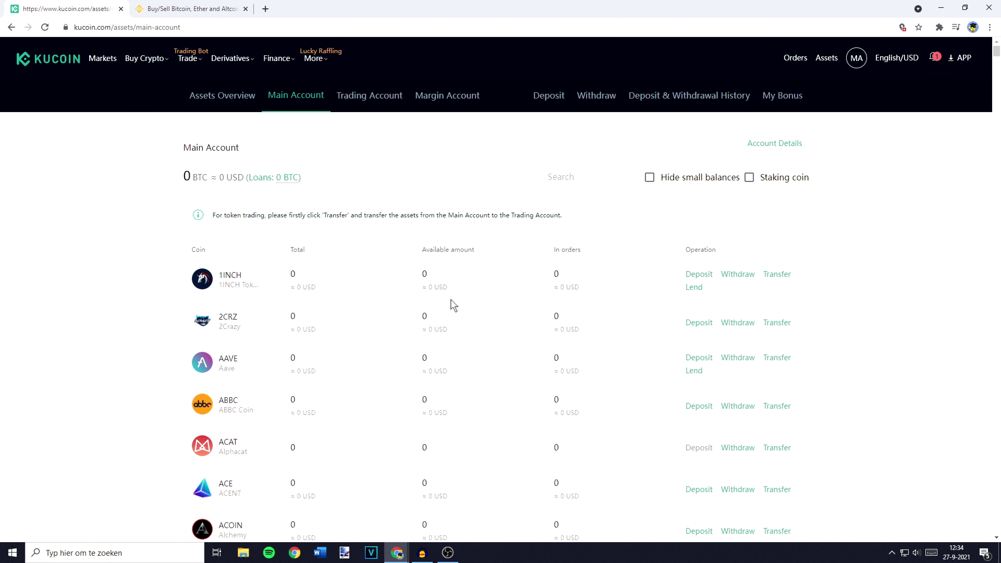
{"action": "left_click", "coordinate": [573, 178]}
{"action": "type", "text": "ada"}
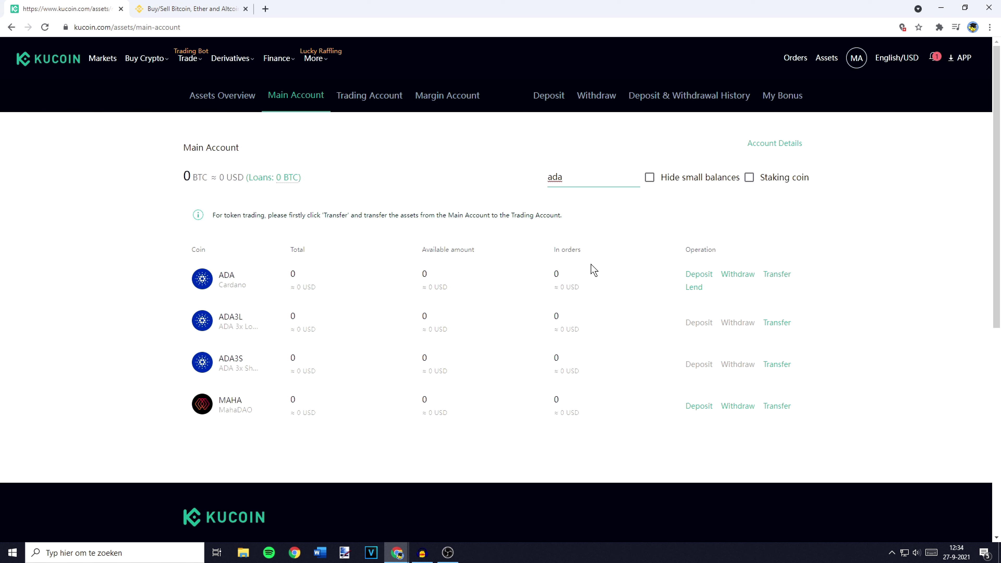
{"action": "double_click", "coordinate": [696, 247]}
{"action": "left_click", "coordinate": [697, 247]}
{"action": "left_click", "coordinate": [740, 278]}
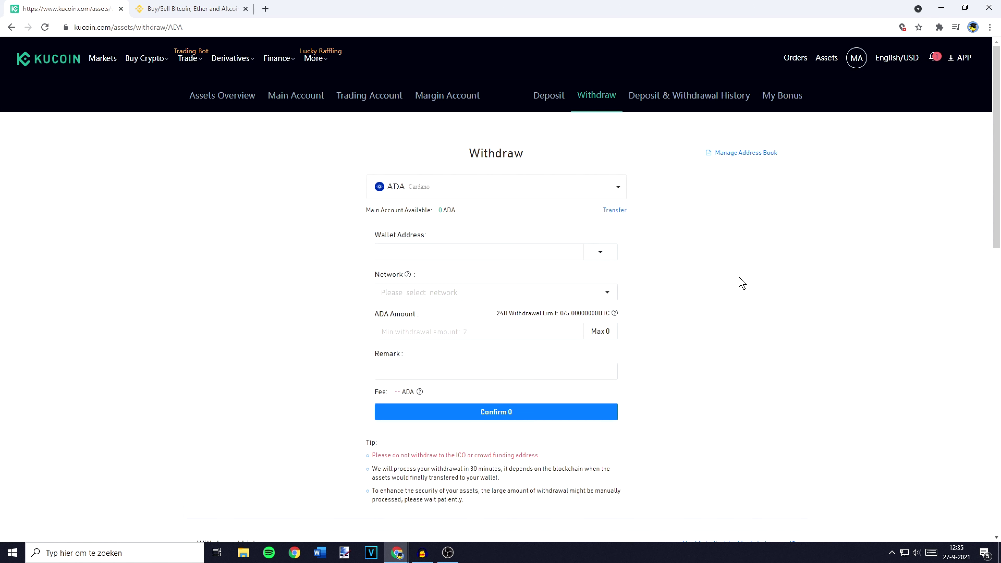
{"action": "left_click", "coordinate": [600, 97]}
{"action": "left_click", "coordinate": [503, 193]}
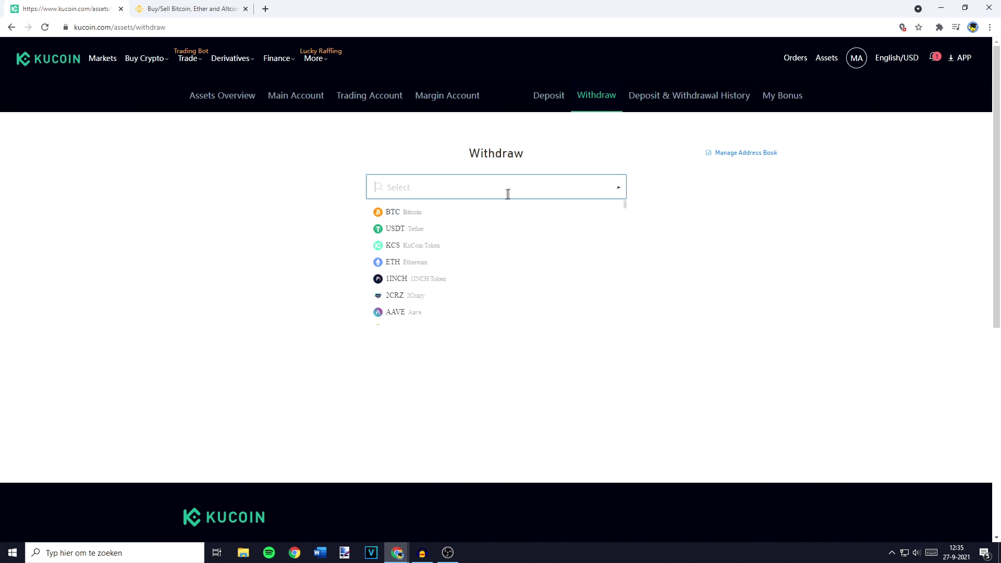
{"action": "type", "text": "ada"}
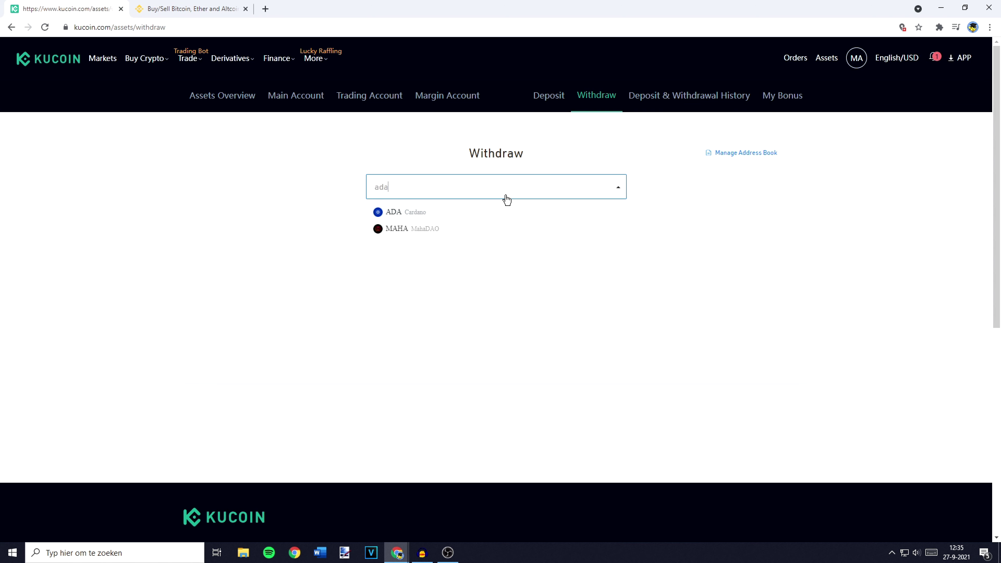
{"action": "left_click", "coordinate": [477, 215]}
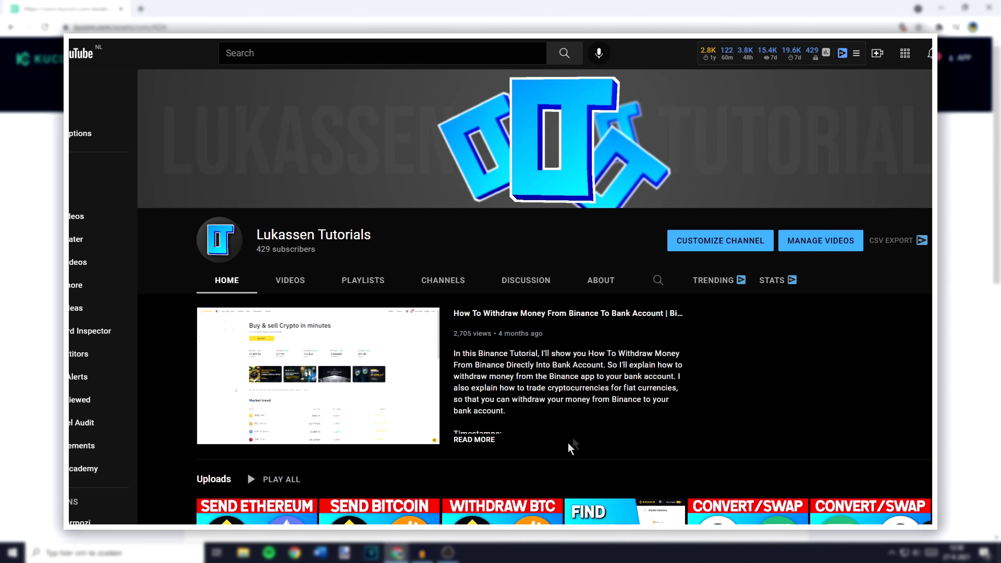
Step: Search the YouTube channel's videos for 'trust wallet kucoin'
{"action": "left_click", "coordinate": [658, 280]}
{"action": "type", "text": "trust wallet"}
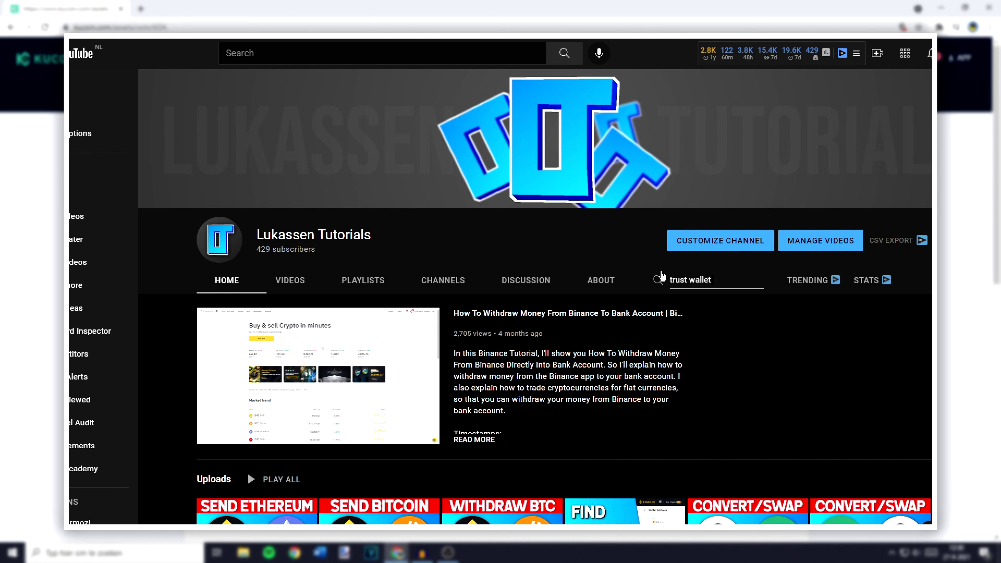
{"action": "type", "text": " kucoin"}
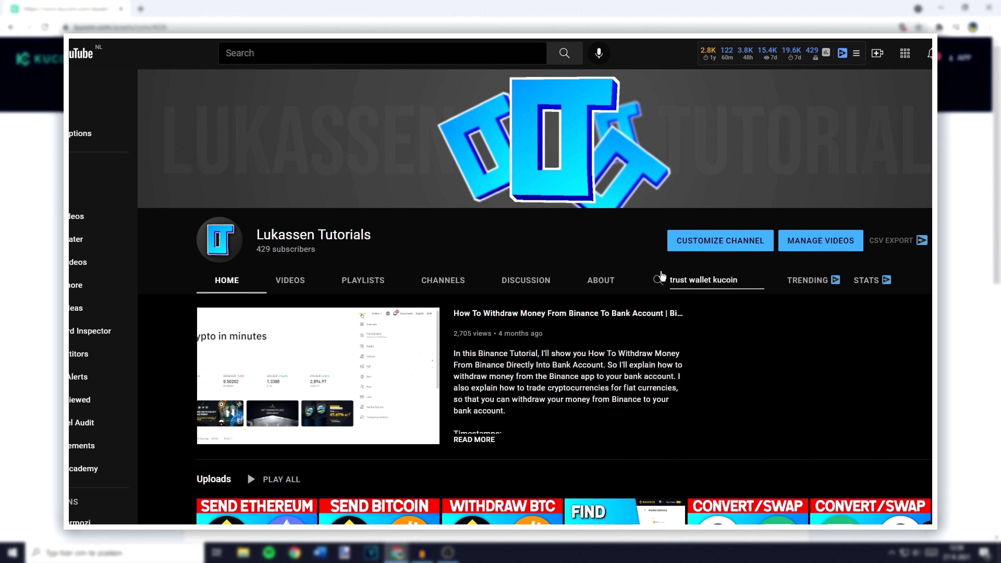
{"action": "key", "text": "Return"}
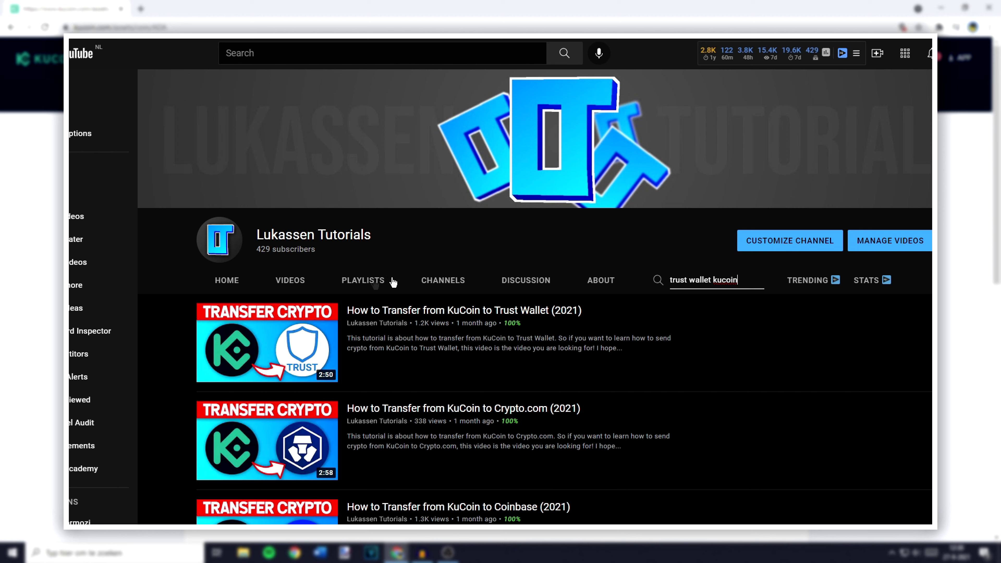
{"action": "mouse_move", "coordinate": [247, 356]}
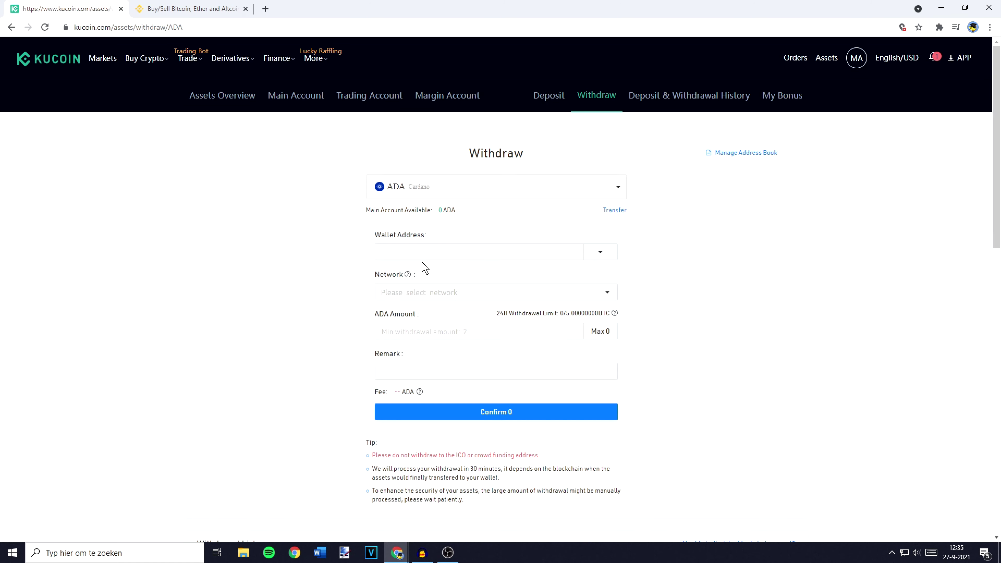
Step: On Binance, go to Wallet > Fiat and Spot and open the Deposit Crypto page
{"action": "left_click", "coordinate": [175, 8]}
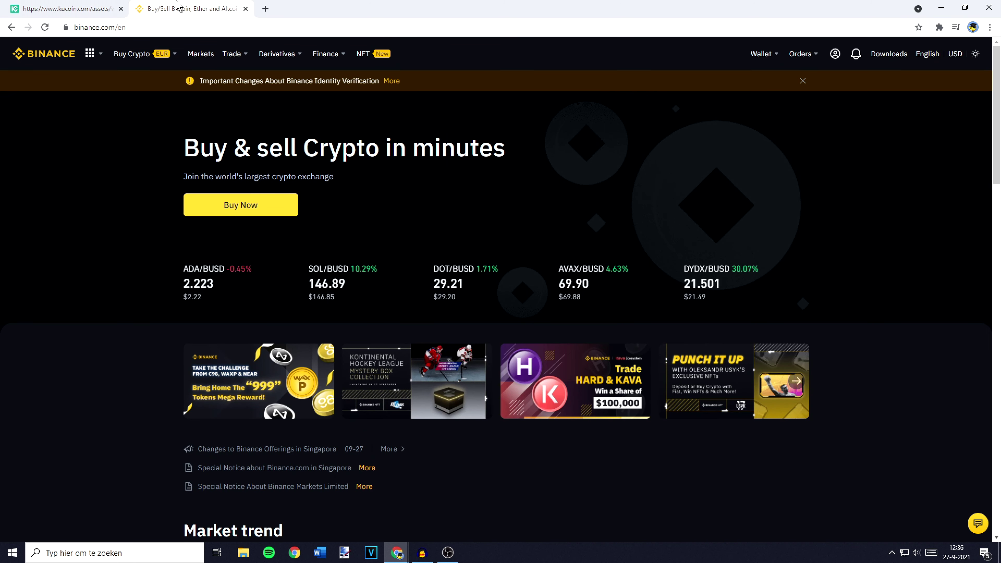
{"action": "mouse_move", "coordinate": [757, 53]}
{"action": "left_click", "coordinate": [799, 117]}
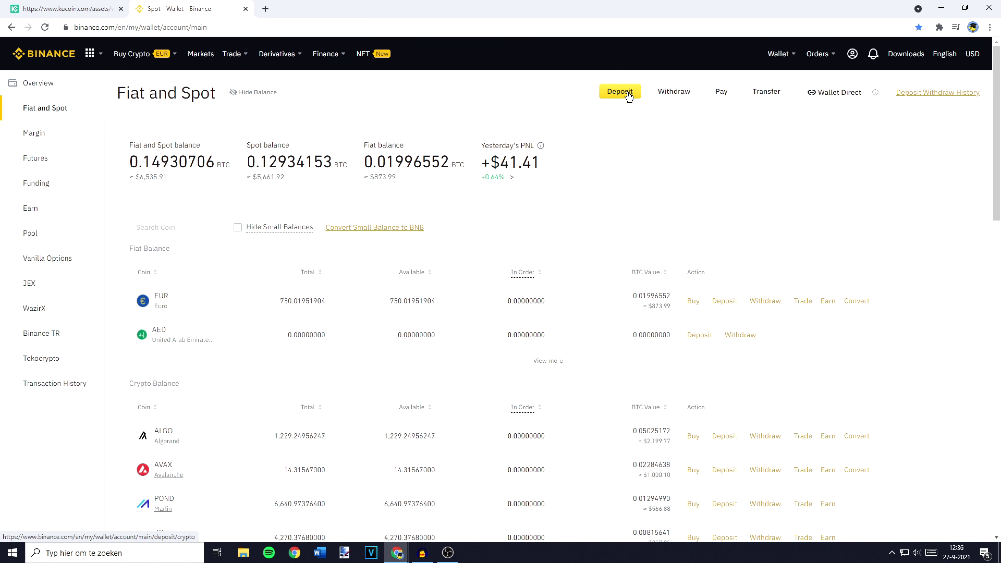
{"action": "left_click", "coordinate": [628, 95]}
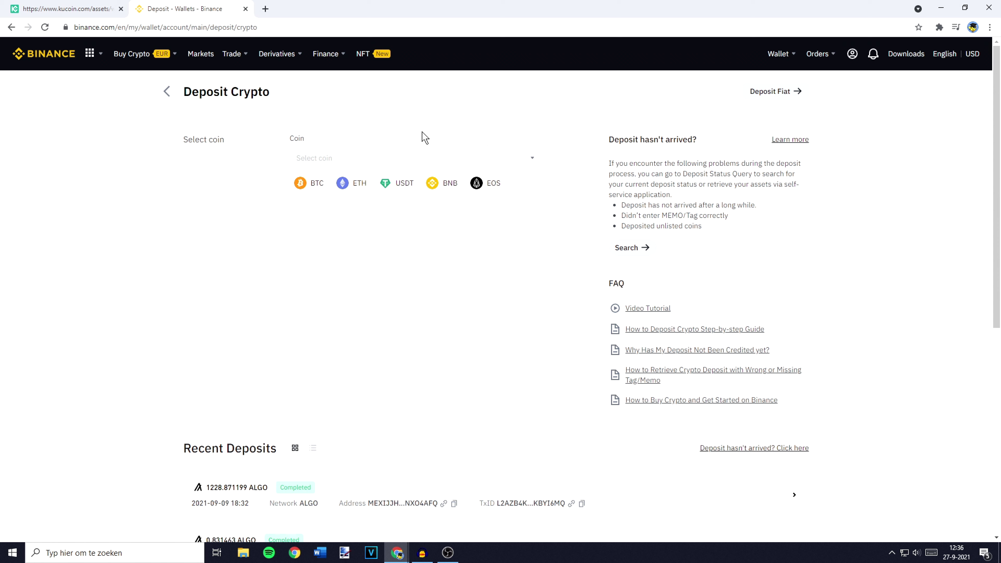
Step: Choose ADA Cardano as the coin to deposit on Binance
{"action": "left_click", "coordinate": [388, 157]}
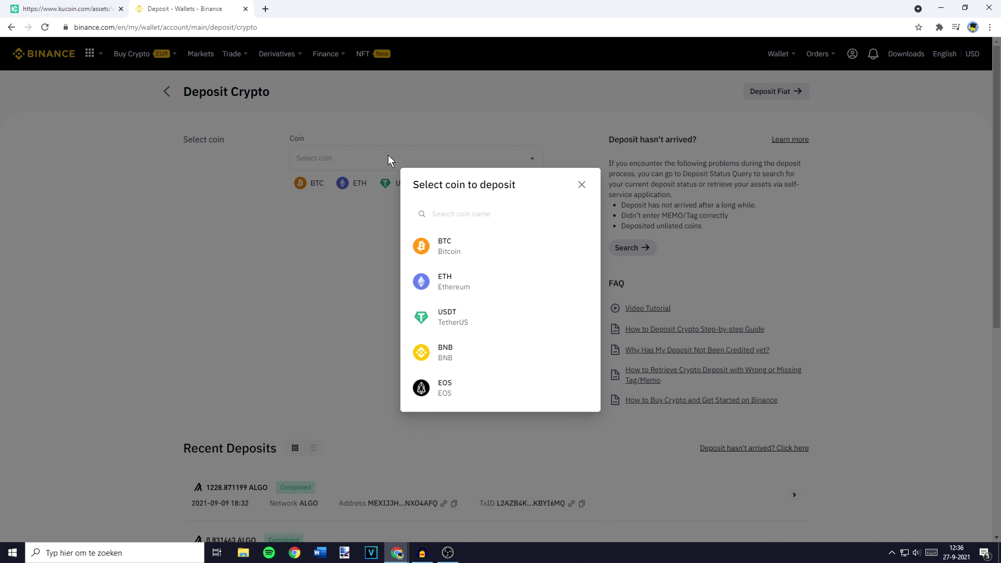
{"action": "left_click", "coordinate": [581, 184]}
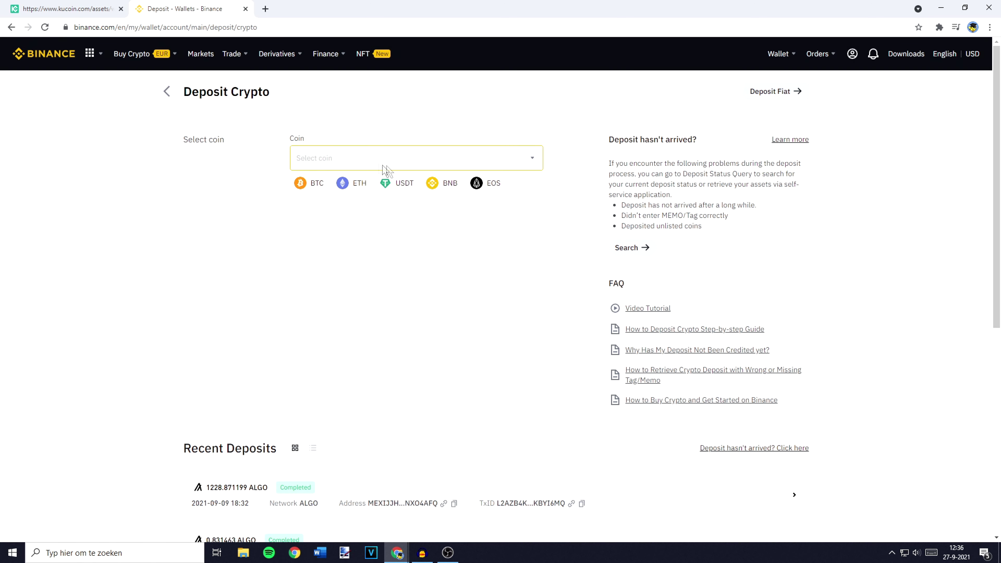
{"action": "left_click", "coordinate": [404, 155]}
{"action": "left_click", "coordinate": [463, 211]}
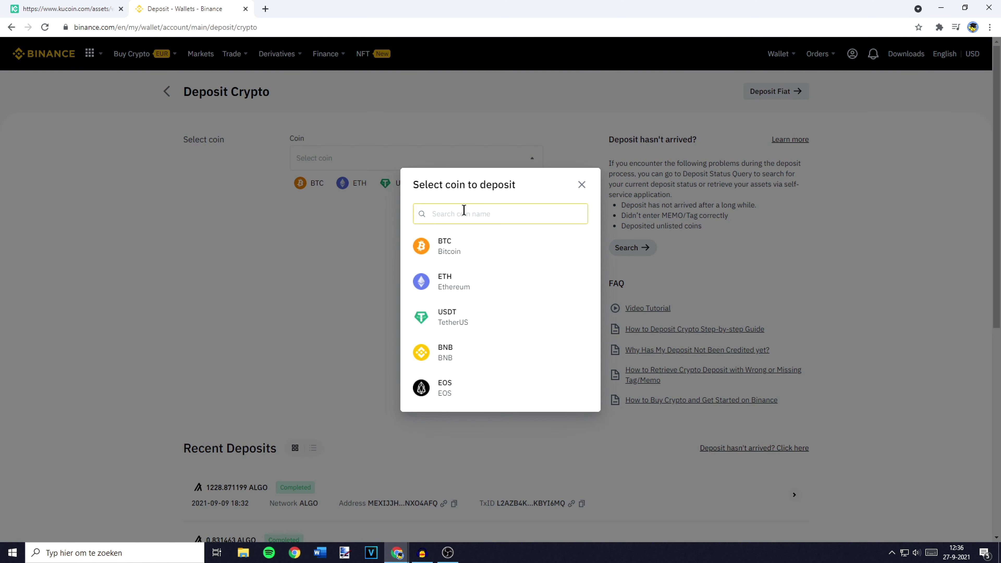
{"action": "type", "text": "ada"}
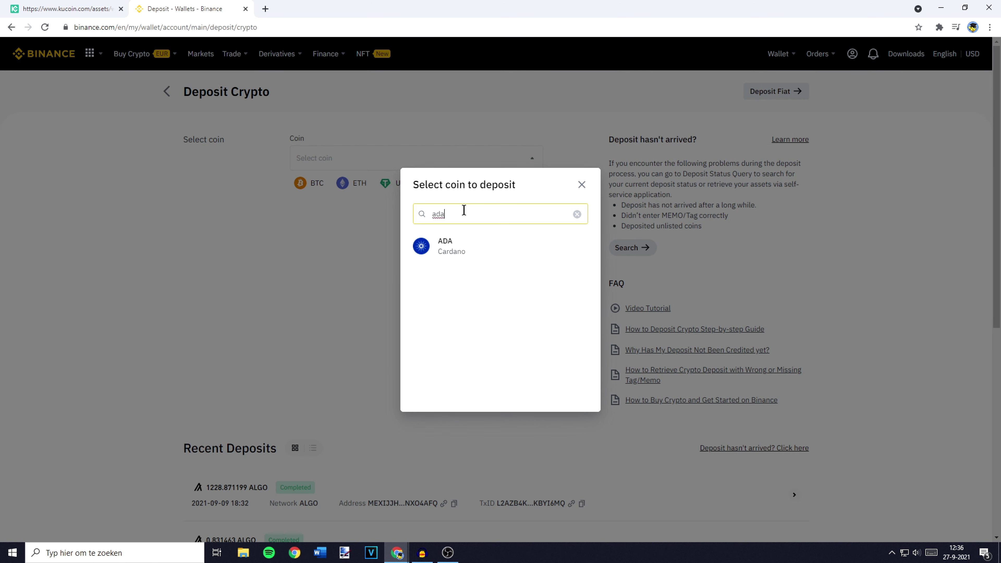
{"action": "left_click", "coordinate": [489, 248]}
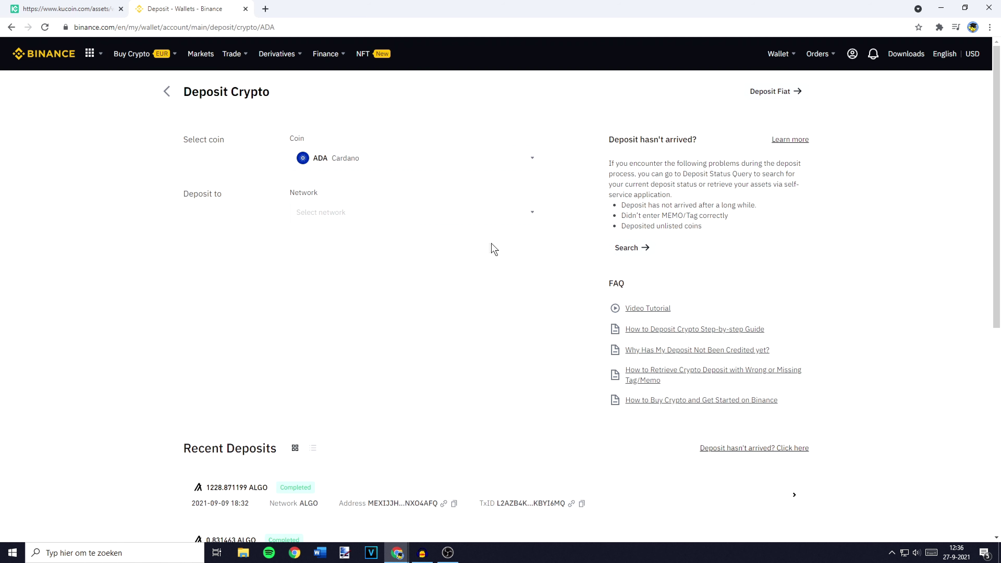
Step: Select the ADA Cardano network, copy the deposit address, and return to KuCoin
{"action": "left_click", "coordinate": [369, 220]}
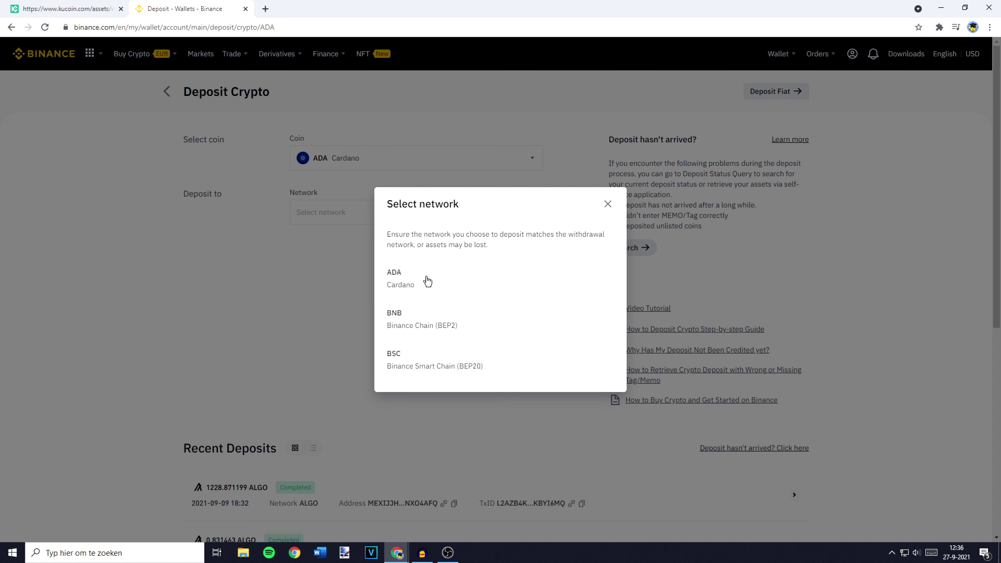
{"action": "left_click", "coordinate": [427, 282]}
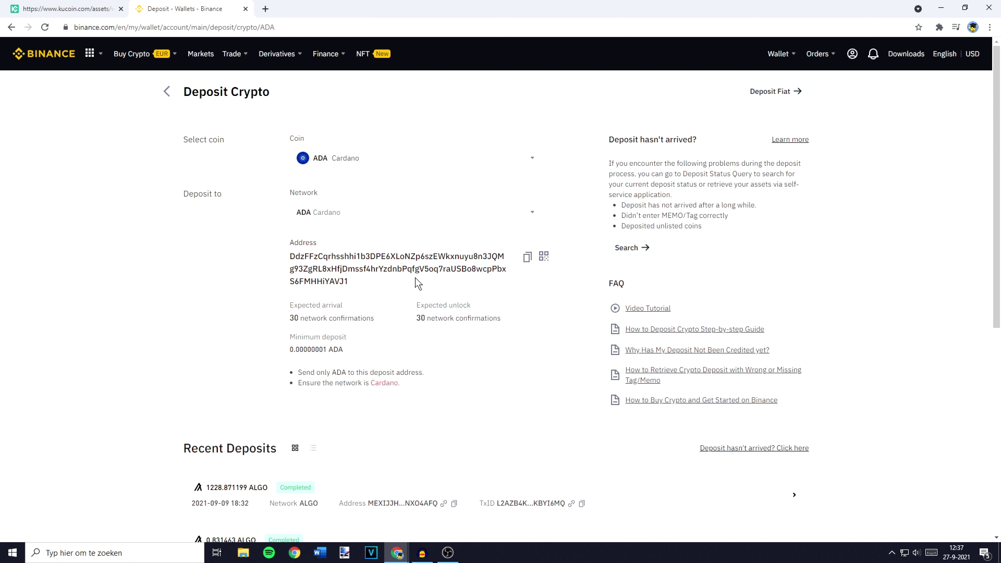
{"action": "left_click", "coordinate": [527, 257]}
{"action": "left_click", "coordinate": [79, 9]}
Step: Paste the copied Binance deposit address into Wallet Address and choose the ADA network
{"action": "mouse_move", "coordinate": [153, 114]}
{"action": "left_click", "coordinate": [418, 254]}
{"action": "key", "text": "ctrl+v"}
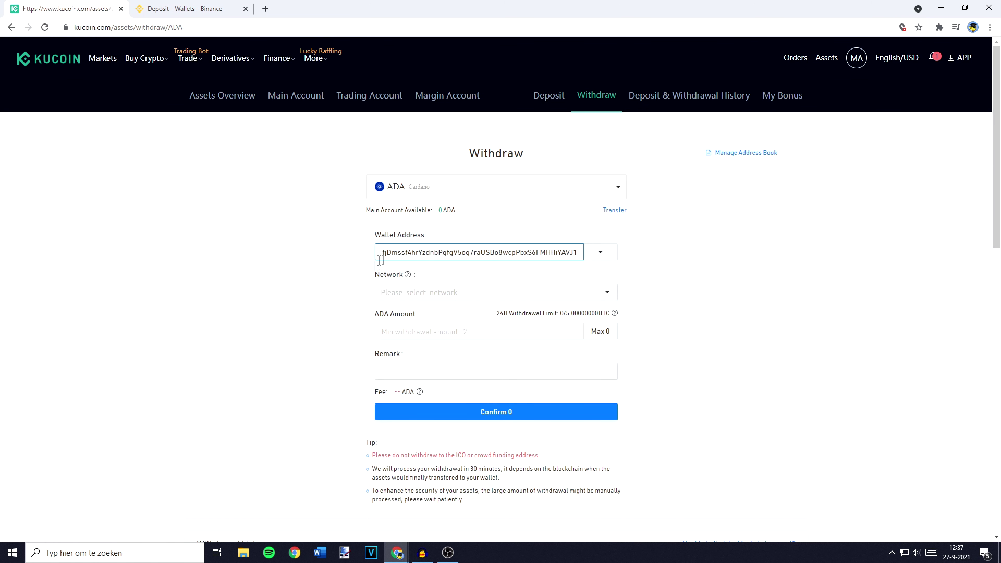
{"action": "left_click", "coordinate": [418, 295]}
{"action": "left_click", "coordinate": [399, 314]}
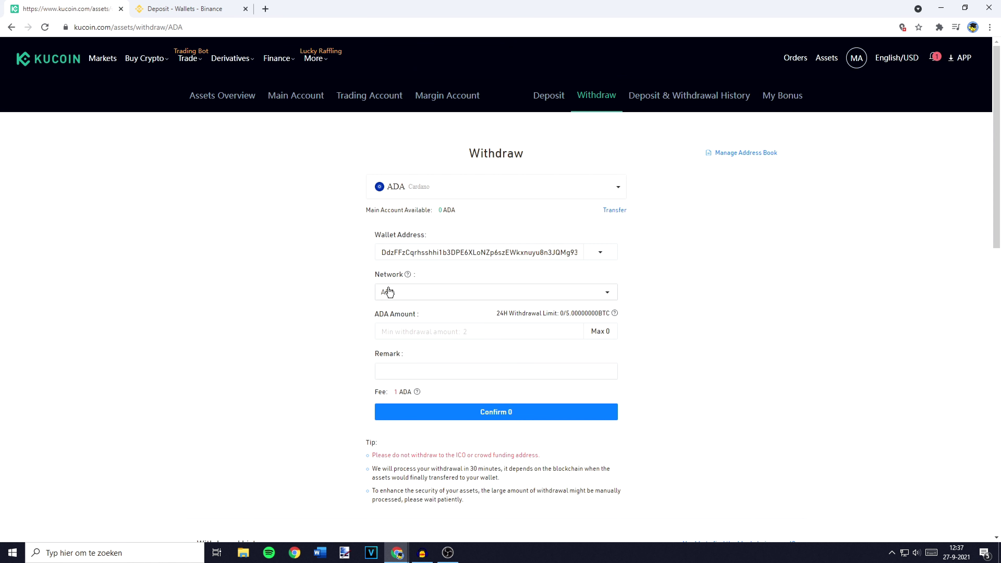
Step: Enter 100 as the ADA withdrawal amount, replacing the Max-filled value
{"action": "left_click", "coordinate": [392, 326]}
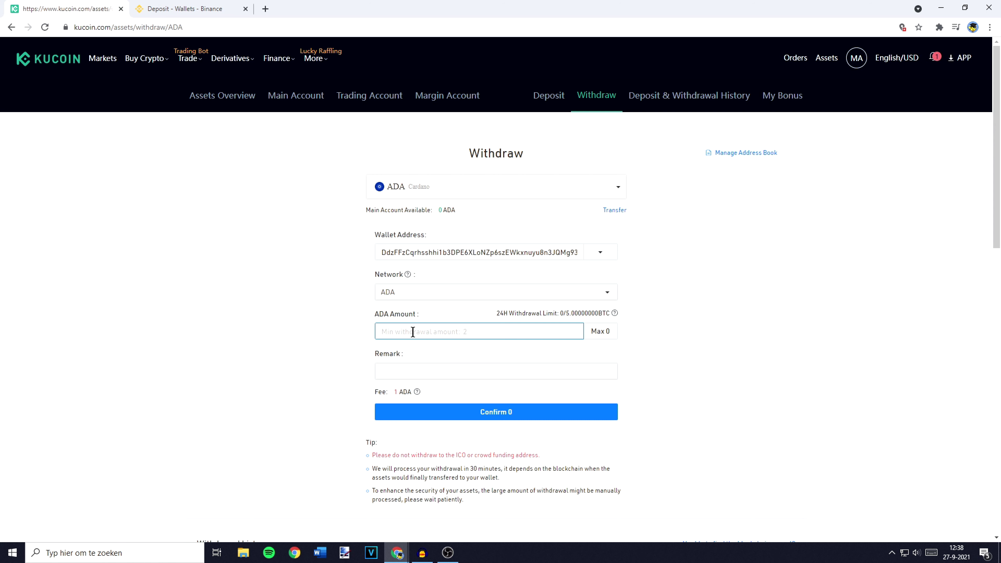
{"action": "type", "text": "100"}
{"action": "left_click", "coordinate": [425, 342]}
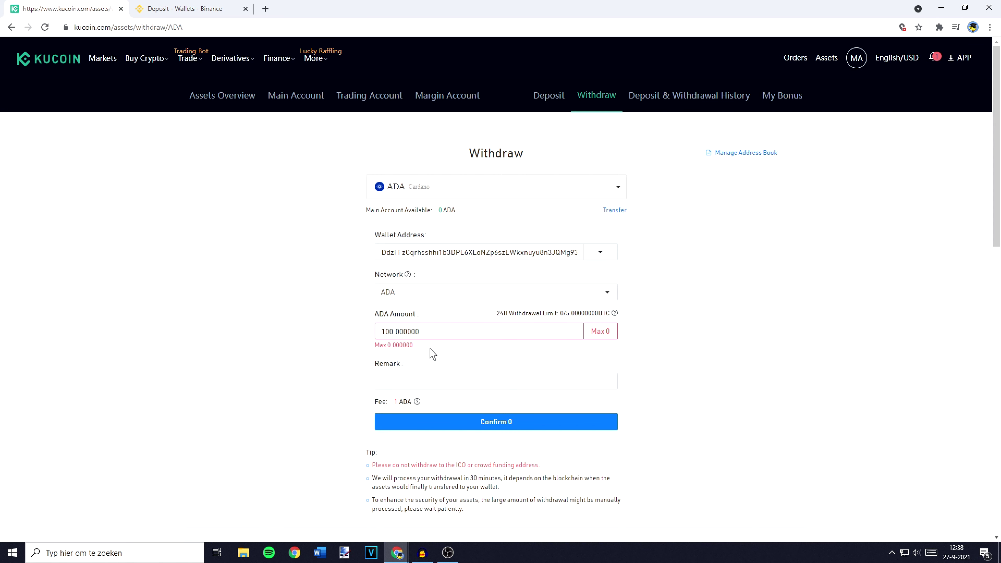
{"action": "left_click", "coordinate": [592, 337]}
{"action": "left_click_drag", "start_coordinate": [472, 333], "coordinate": [301, 347]}
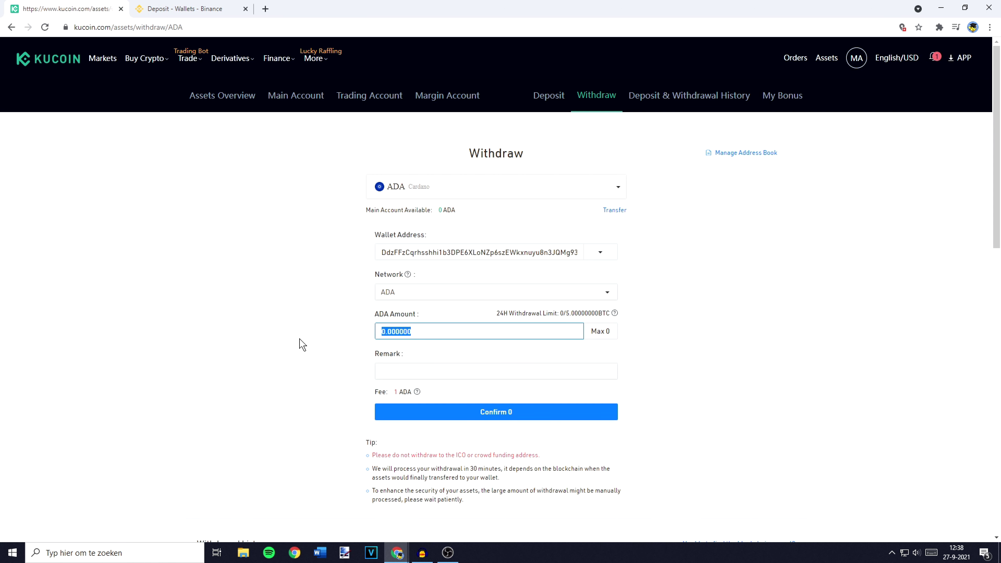
{"action": "type", "text": "100"}
{"action": "left_click", "coordinate": [301, 345]}
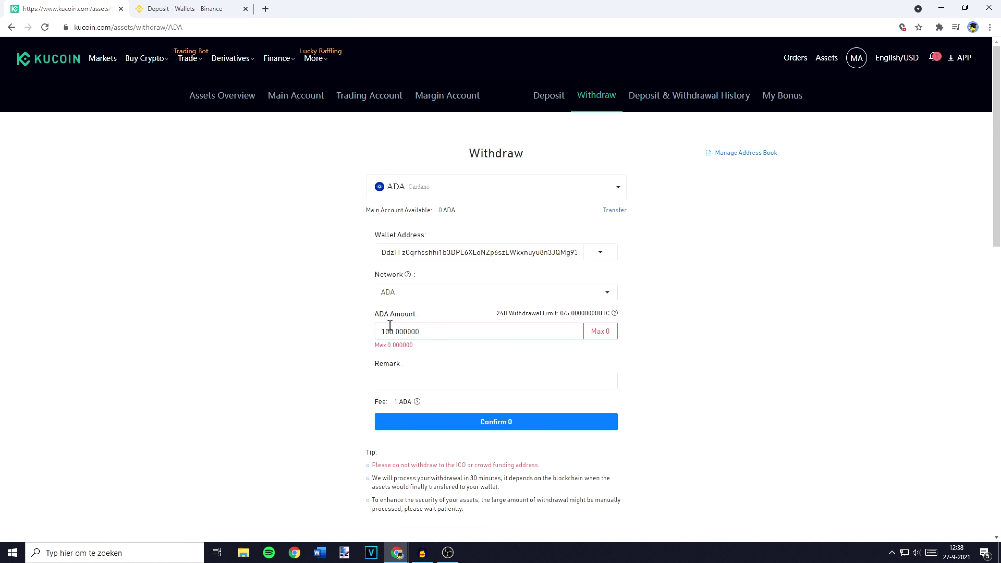